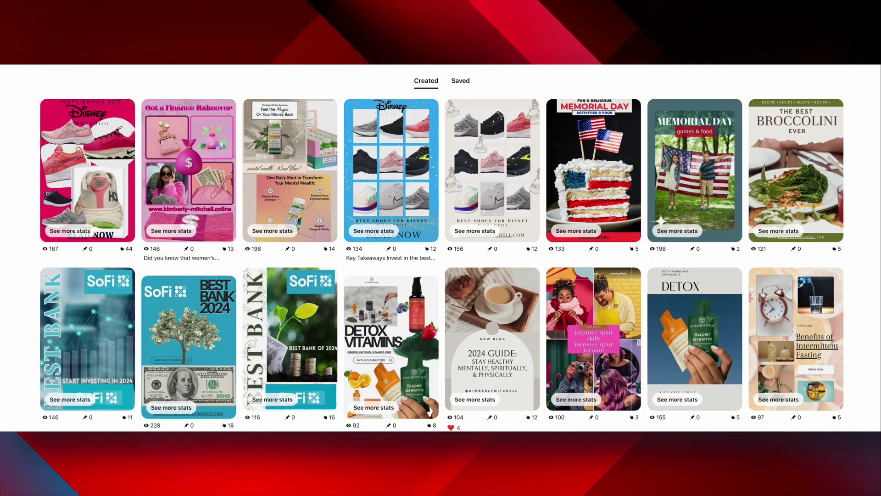
# Enter main keyword 'best backpacks for kindergarten' and generate the title 'Best Backpacks for Kindergarten: Stylish & Functional'
pyautogui.scroll(-3, 441, 257)
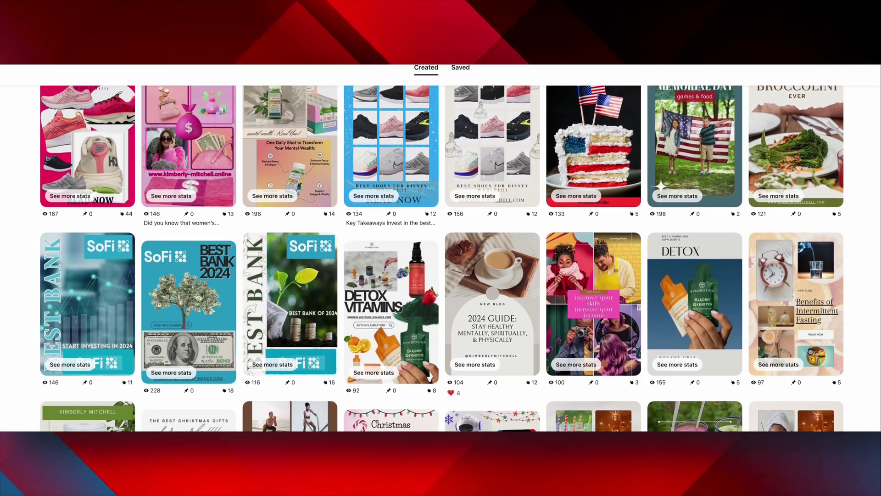
pyautogui.scroll(-2, 441, 257)
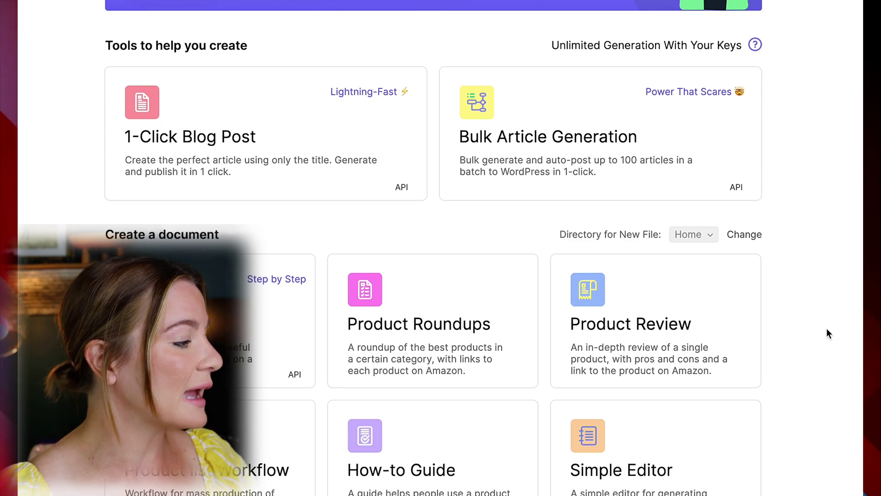
pyautogui.click(222, 156)
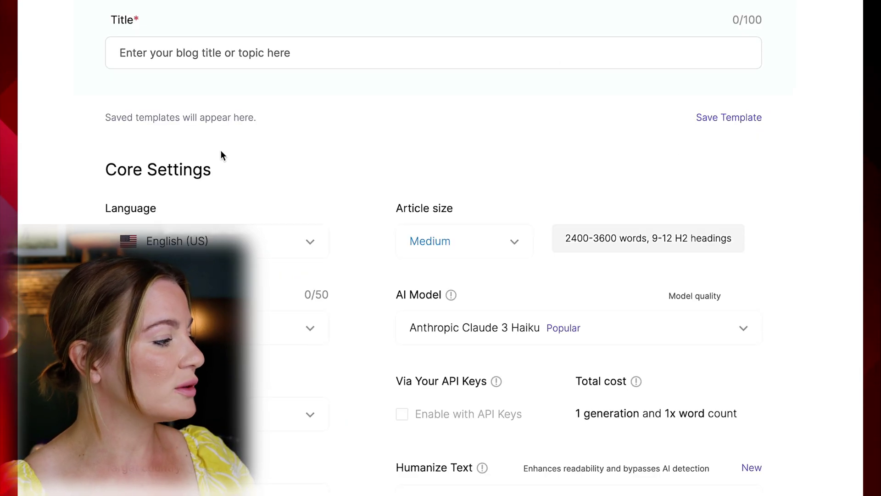
pyautogui.scroll(3, 221, 153)
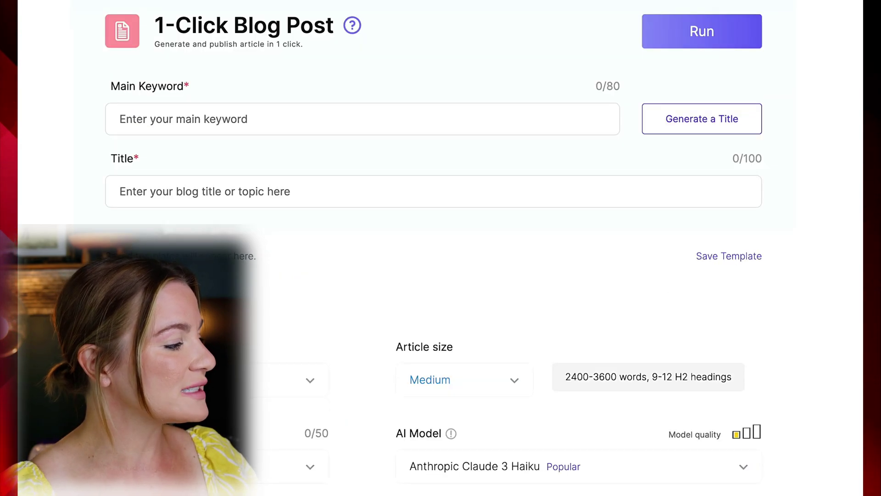
pyautogui.click(173, 120)
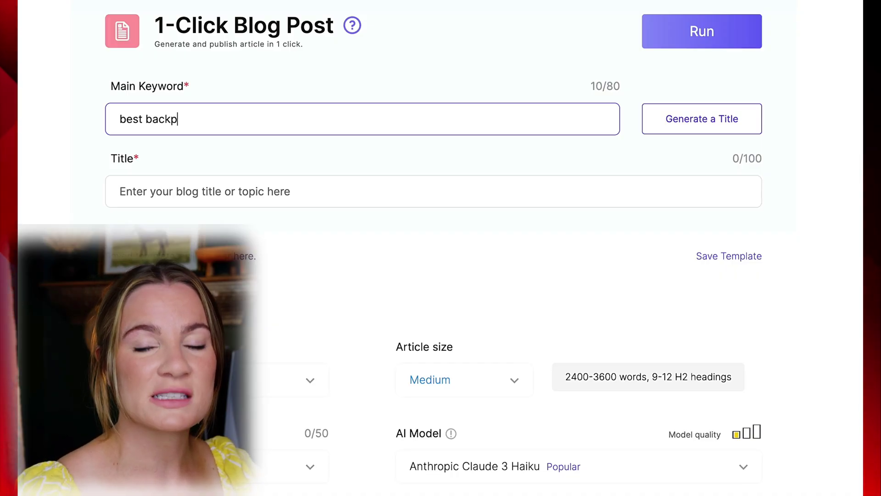
pyautogui.click(691, 131)
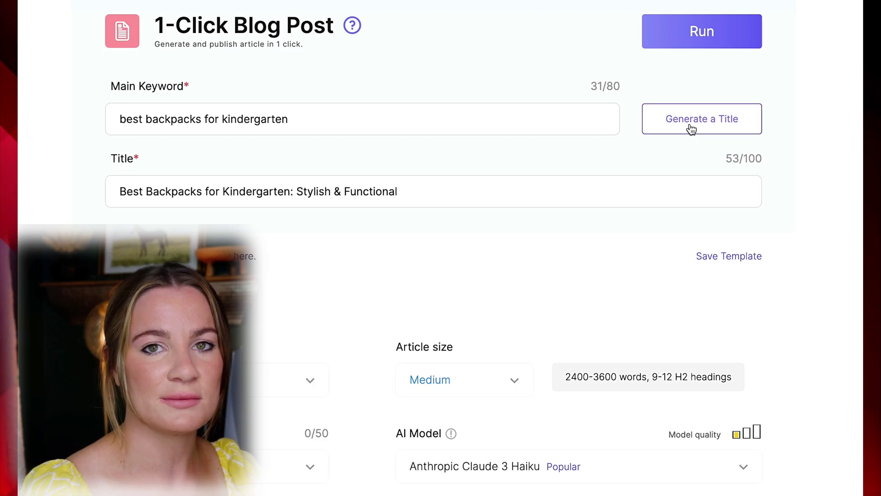
pyautogui.scroll(-3, 326, 238)
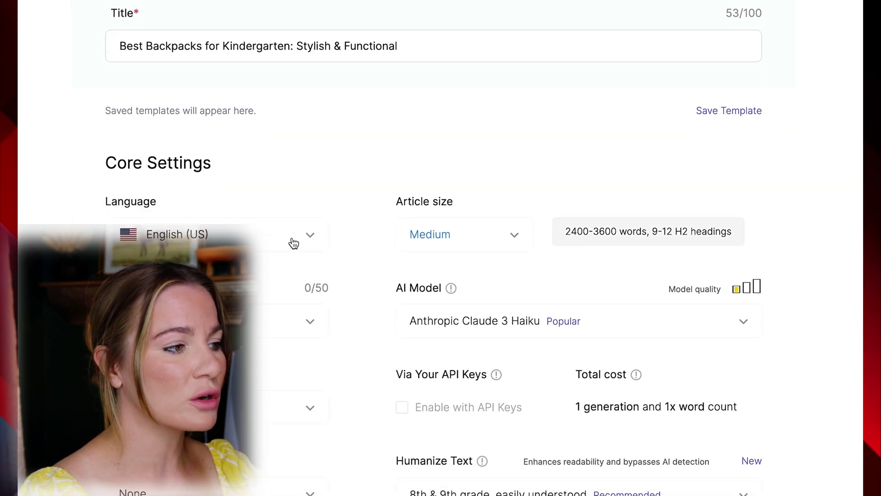
# Keep English (US) as the language, with Informational tone and second-person point of view
pyautogui.scroll(-2, 294, 243)
pyautogui.click(253, 123)
pyautogui.click(224, 152)
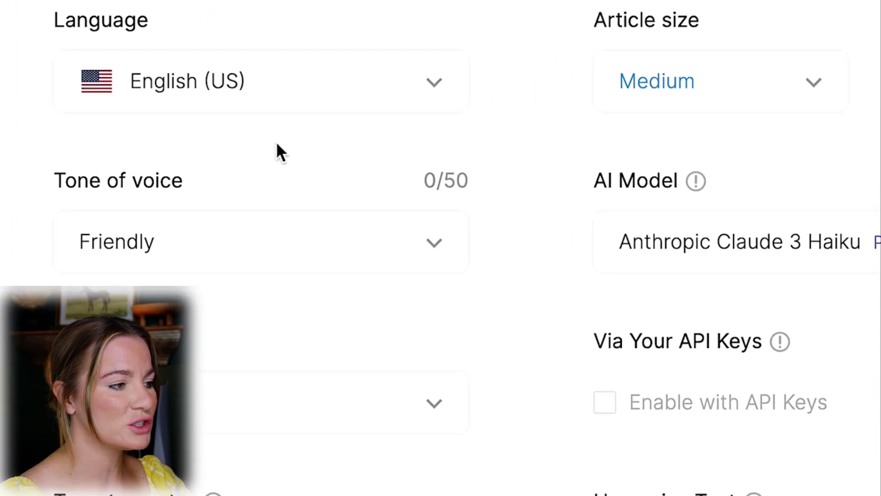
pyautogui.click(148, 232)
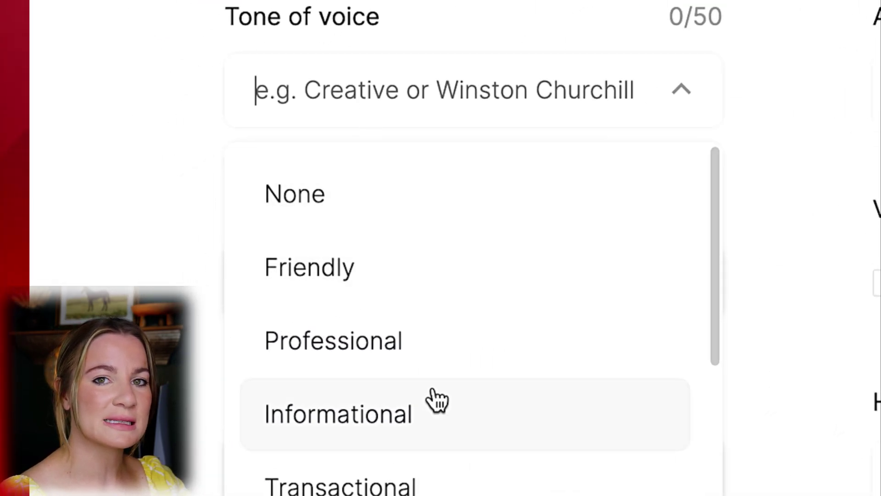
pyautogui.click(437, 400)
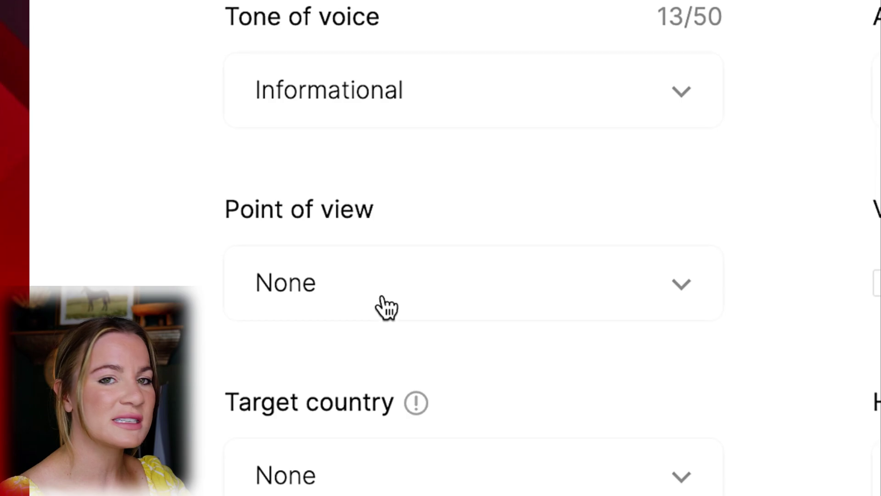
pyautogui.click(387, 308)
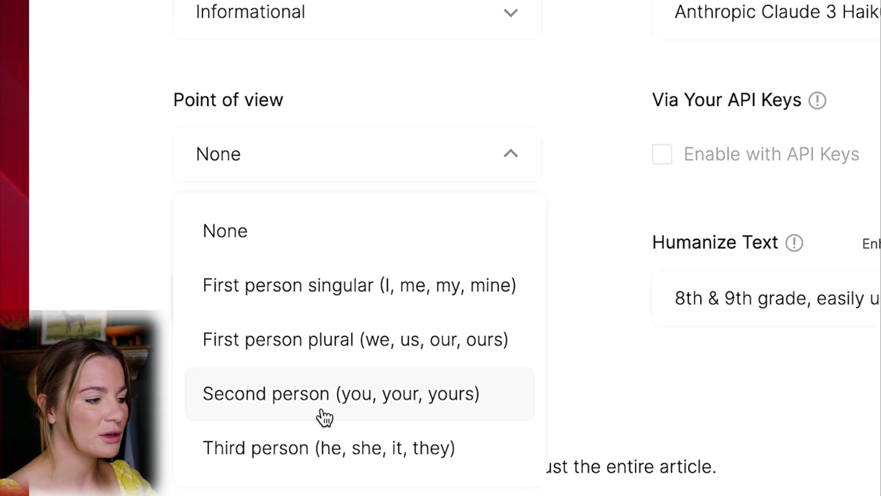
pyautogui.click(325, 417)
# Target readers in the United States and keep the article size at Medium
pyautogui.click(227, 304)
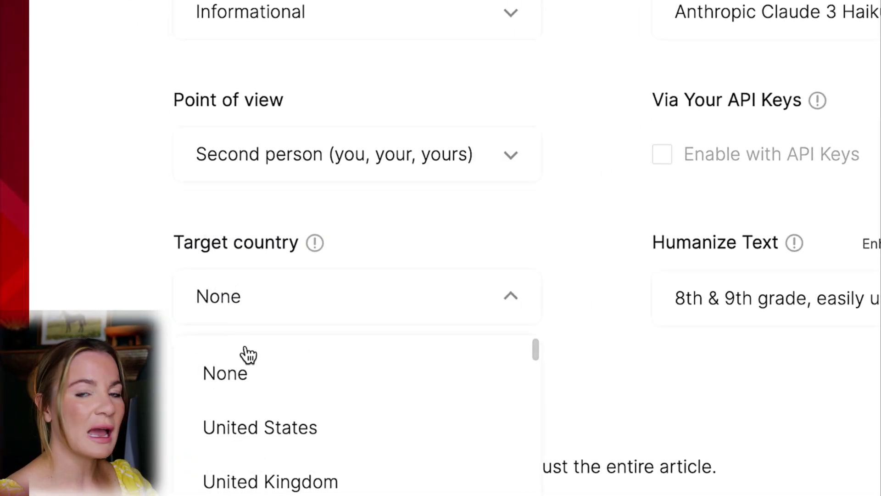
pyautogui.click(252, 434)
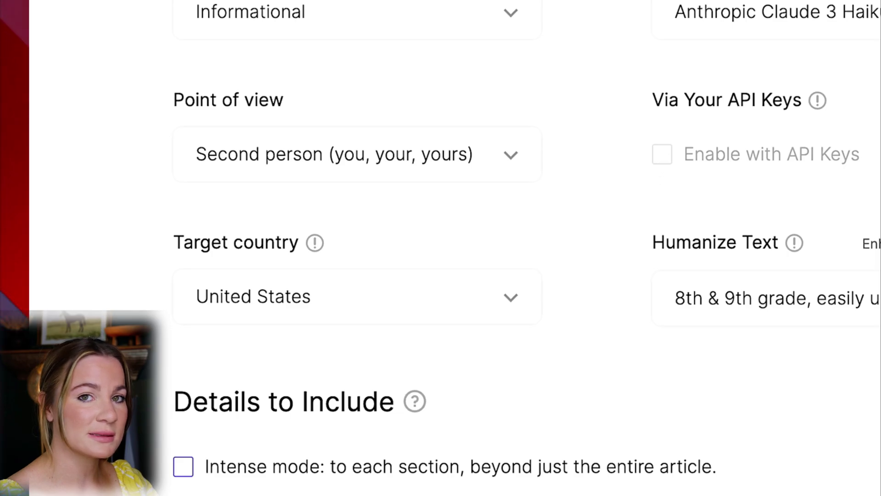
pyautogui.click(535, 121)
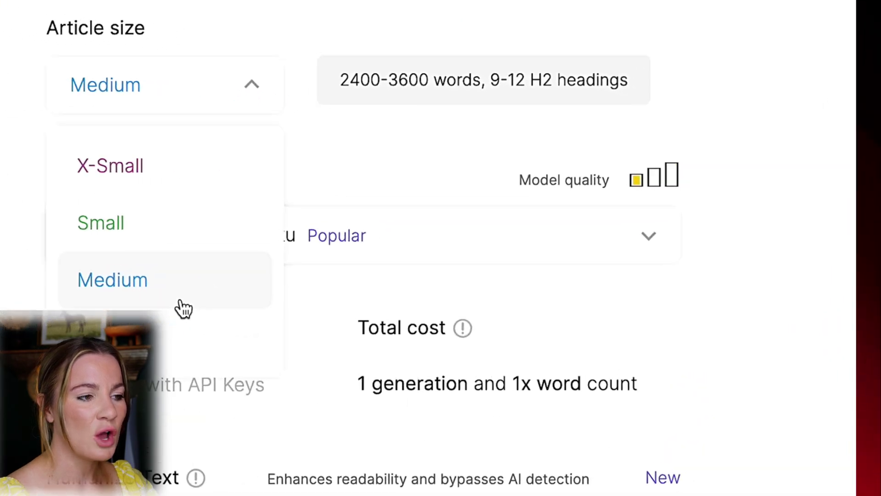
pyautogui.click(133, 315)
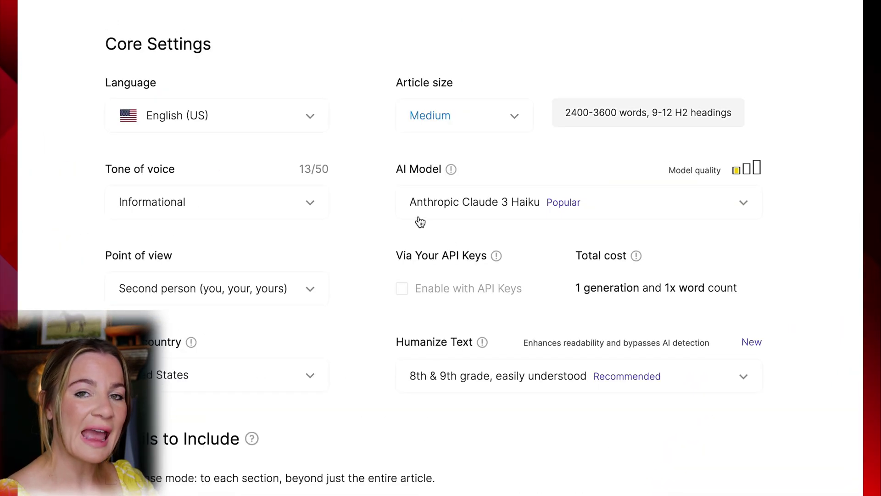
# Choose GPT-4o Last Model as the AI model and confirm the '8th & 9th grade' Humanize Text level
pyautogui.click(410, 212)
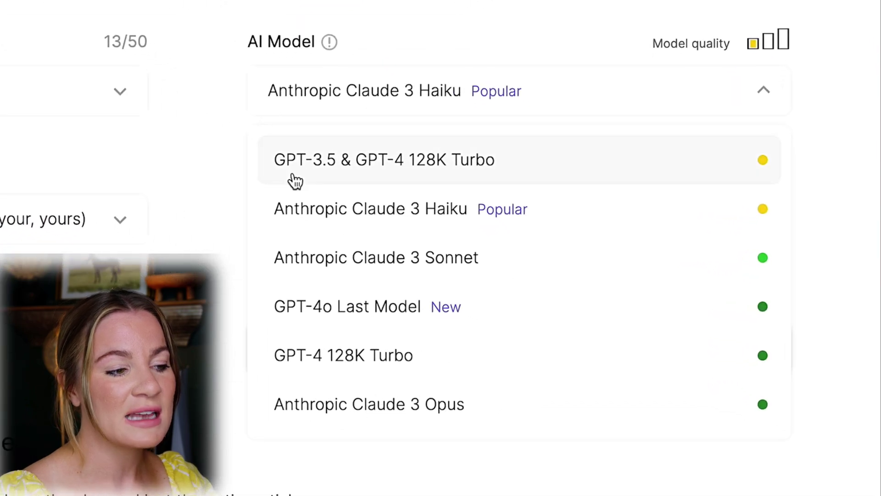
pyautogui.click(364, 328)
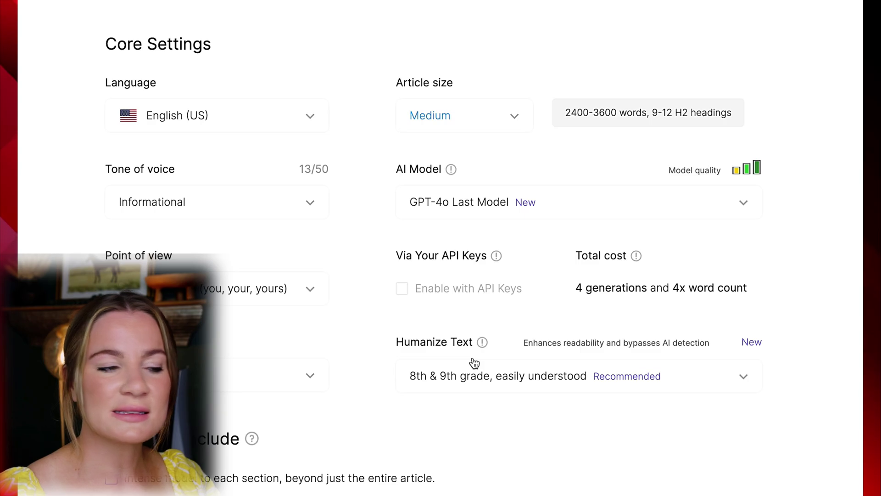
pyautogui.scroll(-2, 475, 363)
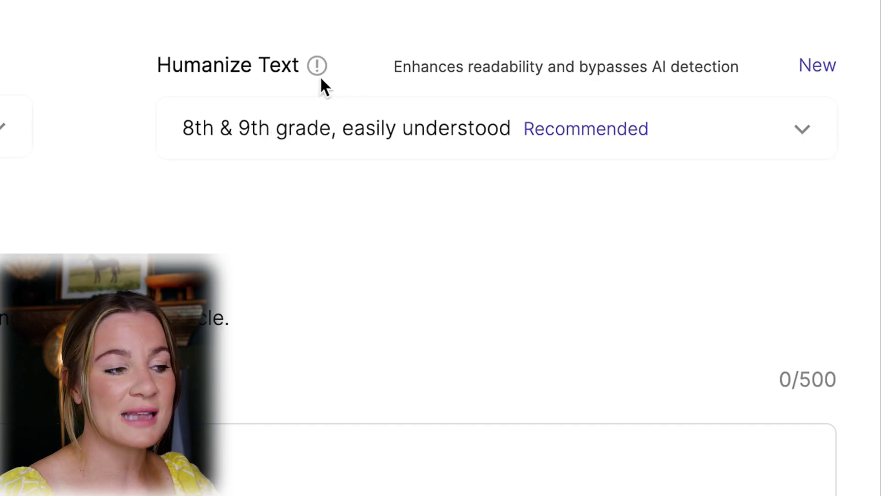
pyautogui.click(765, 67)
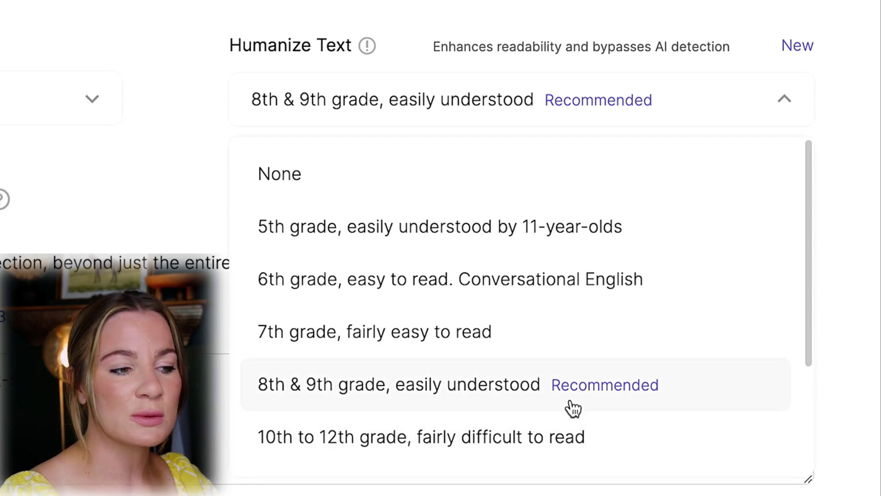
pyautogui.click(573, 409)
pyautogui.moveTo(130, 243)
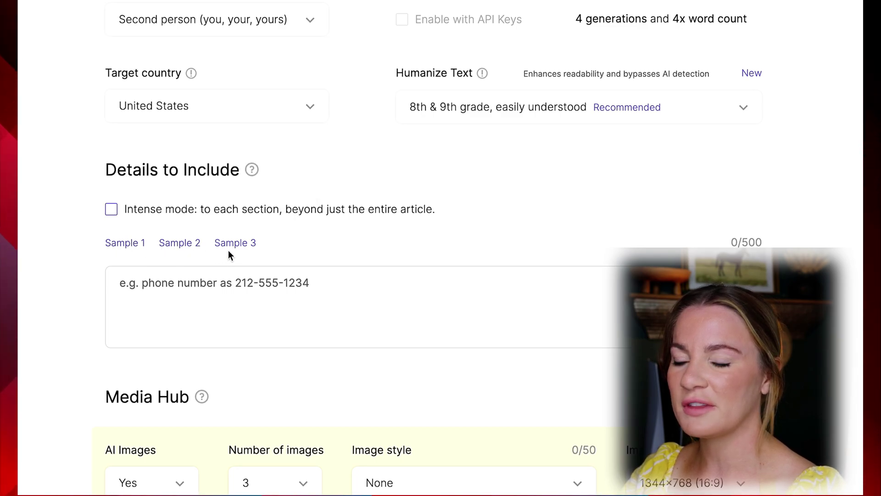
# Keep AI images turned on and raise the number of images to 5
pyautogui.moveTo(229, 250)
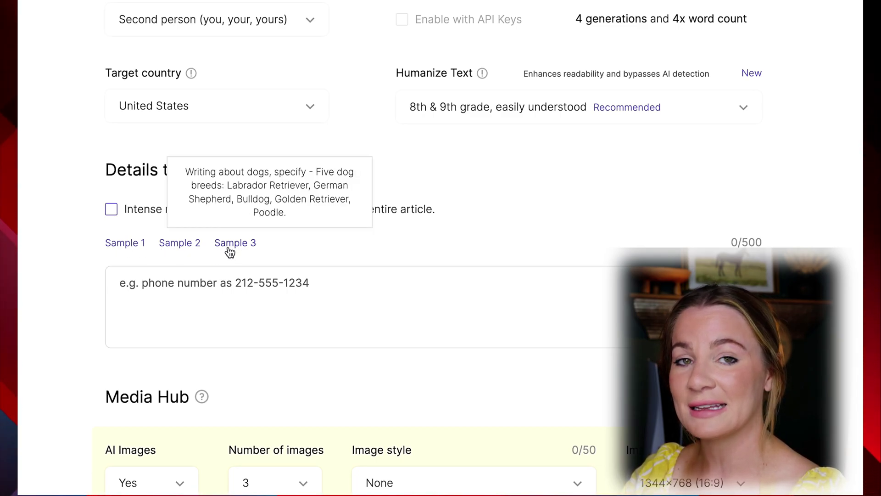
pyautogui.moveTo(125, 247)
pyautogui.scroll(-5, 125, 247)
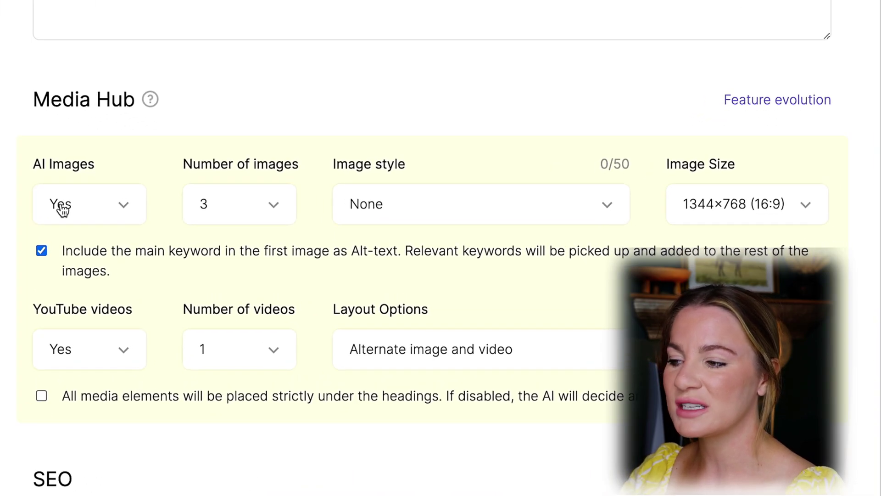
pyautogui.click(63, 209)
pyautogui.click(113, 302)
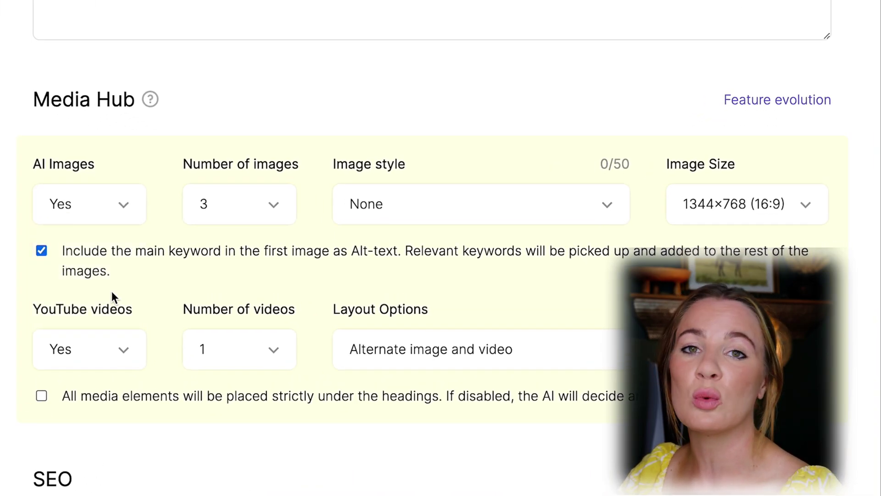
pyautogui.click(200, 218)
pyautogui.click(216, 308)
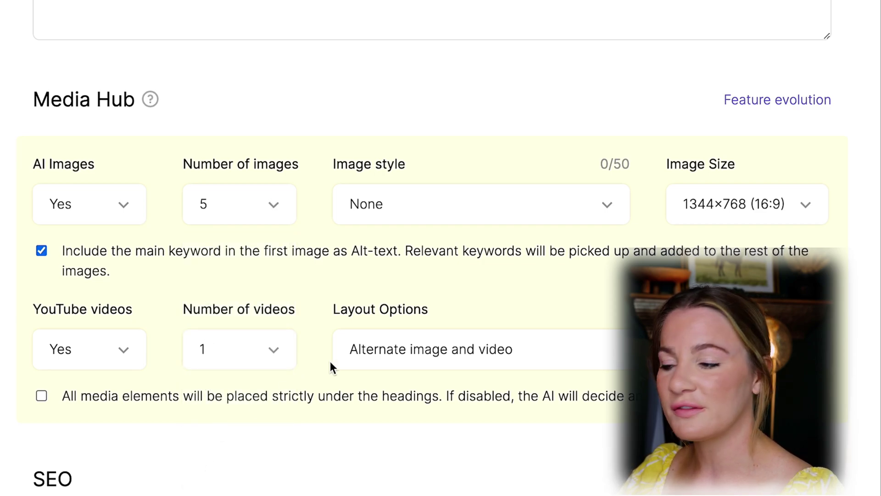
# Set the image style to Photo and include 4 YouTube videos
pyautogui.click(478, 220)
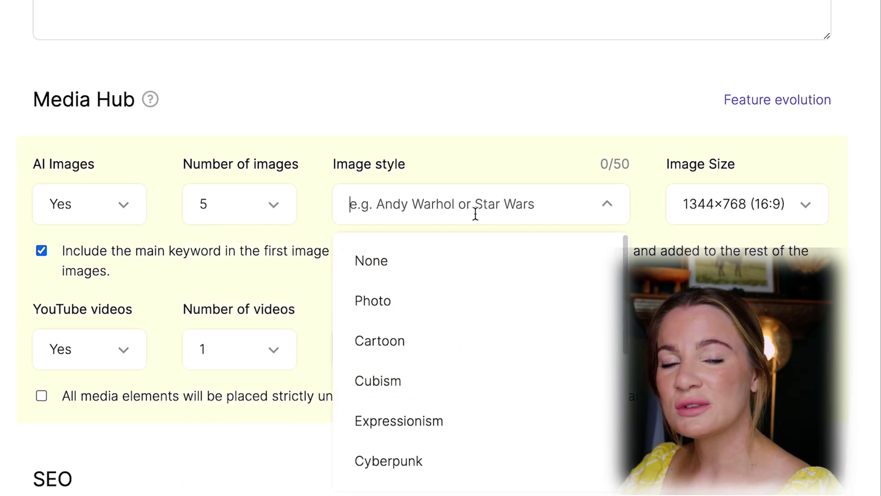
pyautogui.click(442, 301)
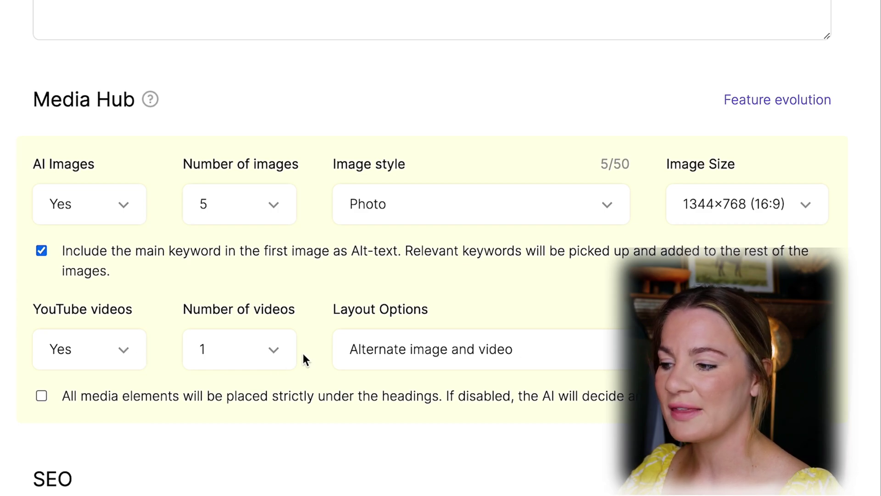
pyautogui.click(289, 355)
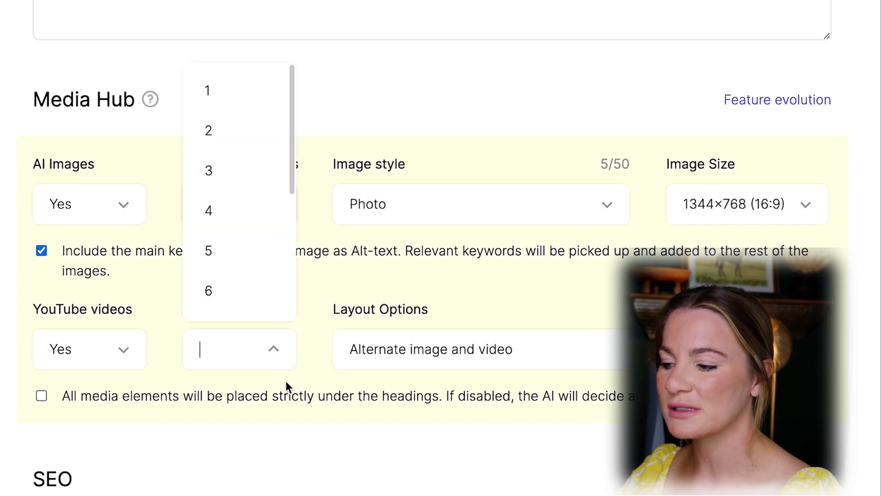
pyautogui.click(249, 217)
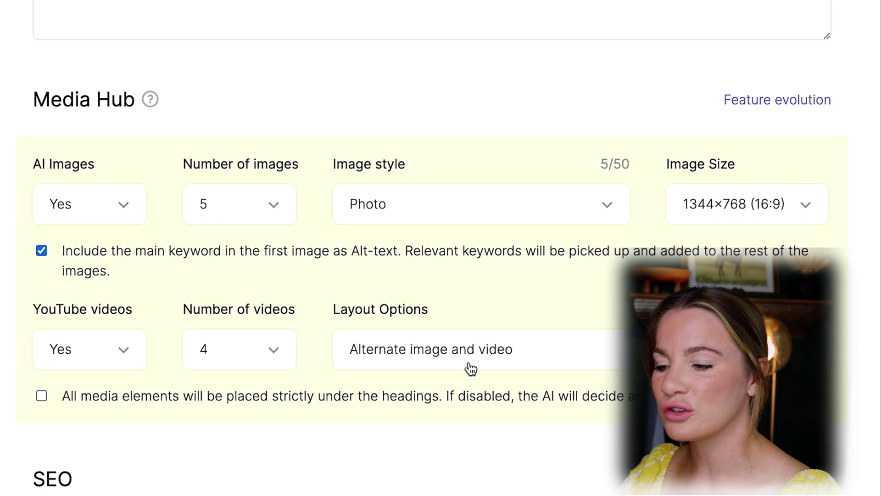
# Generate NLP keywords and choose the 'Statistical or Fact' introductory hook
pyautogui.scroll(-8, 470, 369)
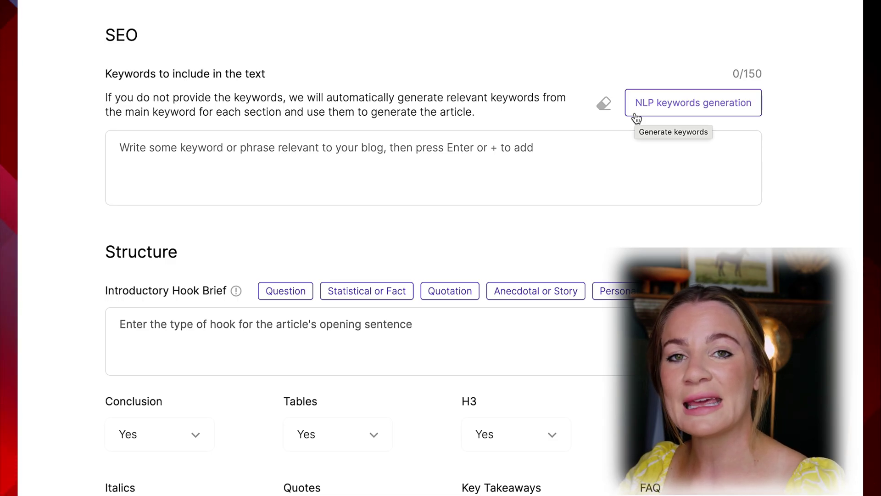
pyautogui.click(637, 116)
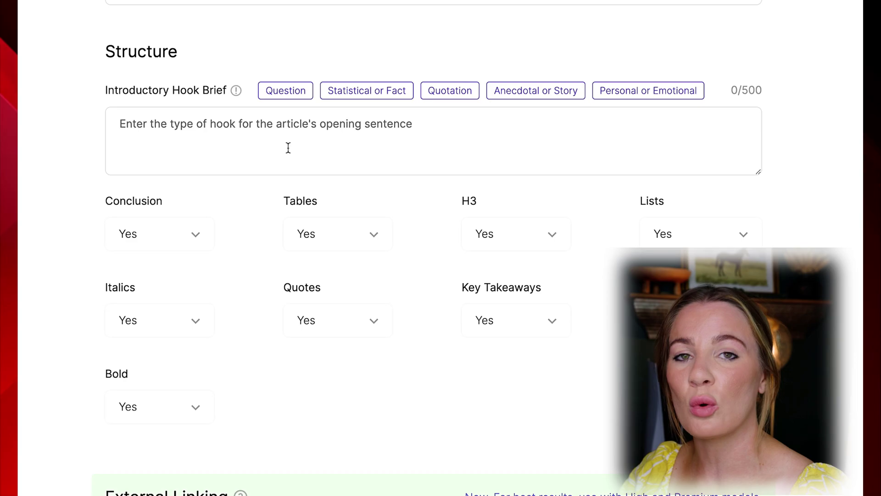
pyautogui.click(403, 97)
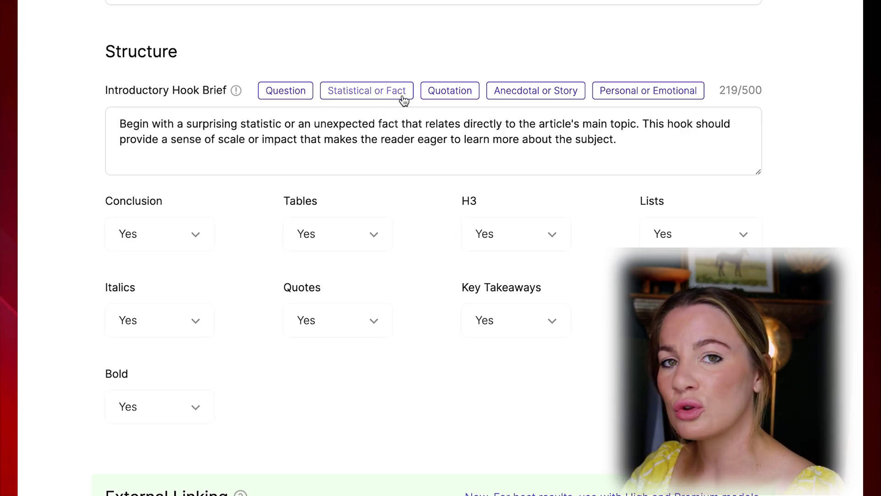
# Set H3 subheadings to No
pyautogui.scroll(-4, 403, 100)
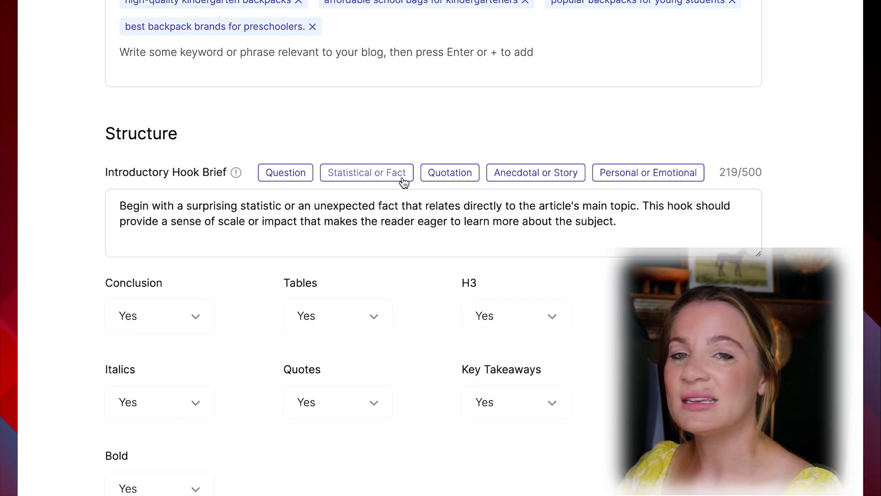
pyautogui.scroll(-4, 404, 182)
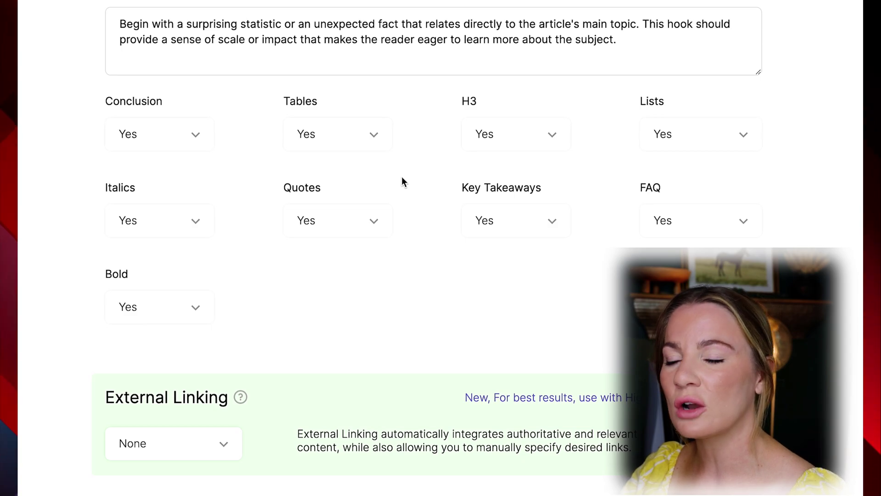
pyautogui.click(547, 146)
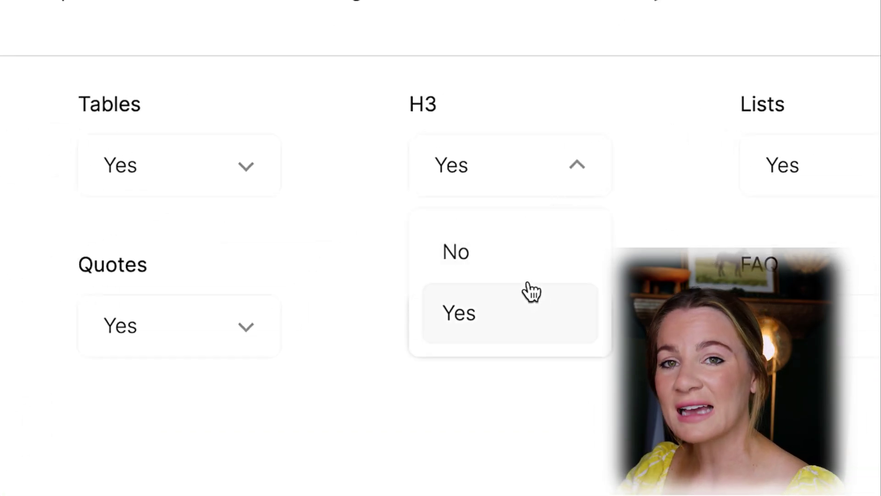
pyautogui.click(524, 260)
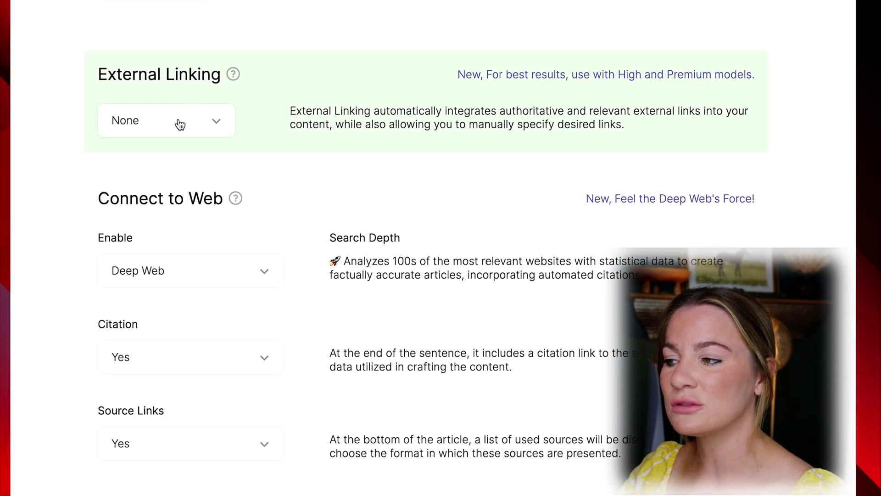
pyautogui.click(177, 121)
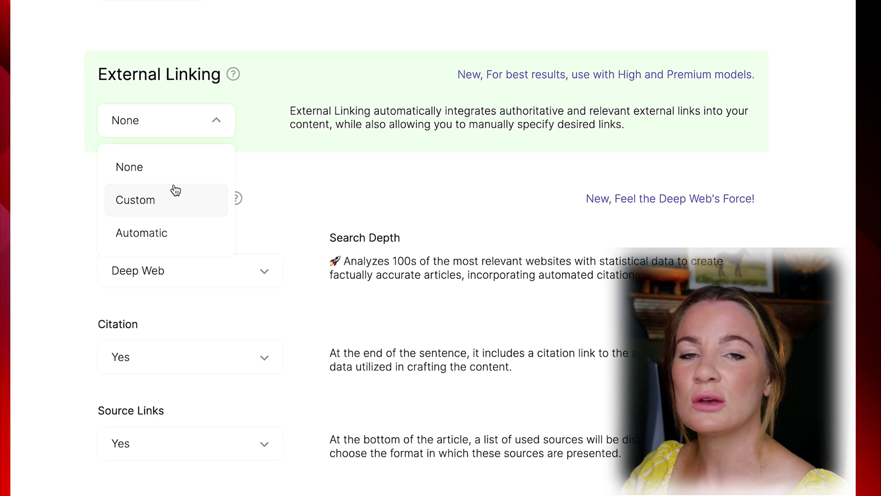
# Set External Linking to Automatic with 1-2 links at the bottom, keeping Deep Web search
pyautogui.click(176, 225)
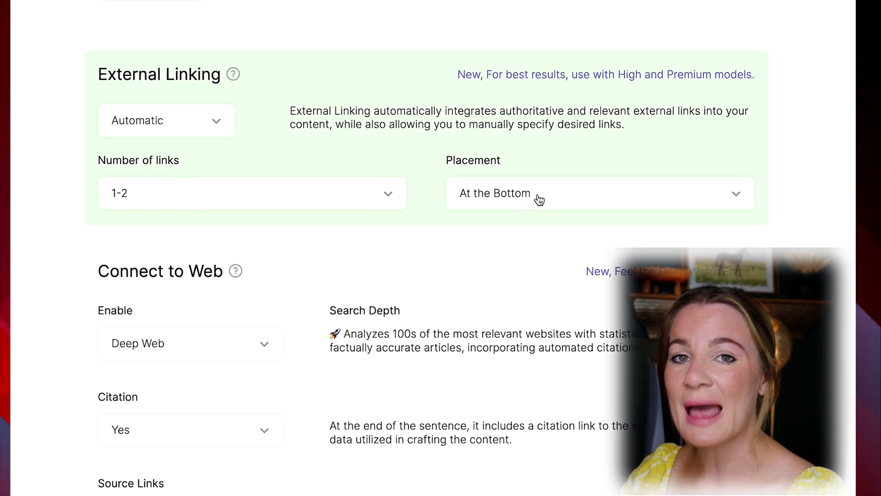
pyautogui.scroll(-5, 539, 199)
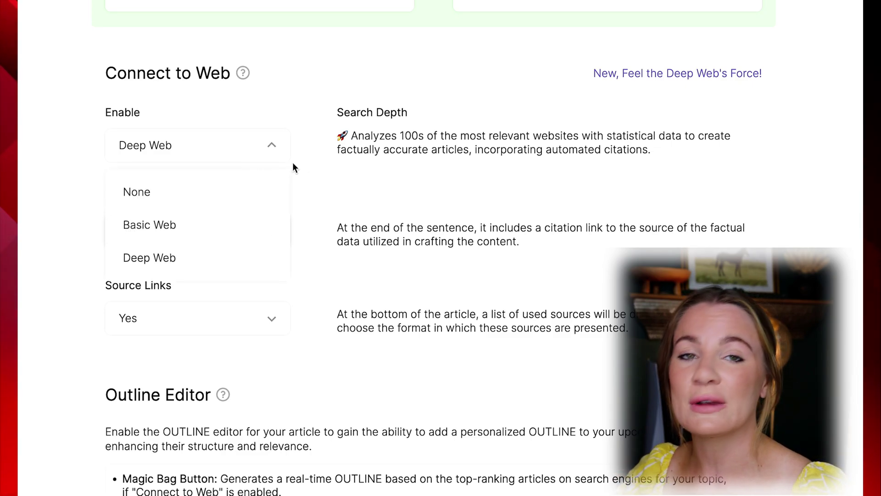
pyautogui.click(332, 174)
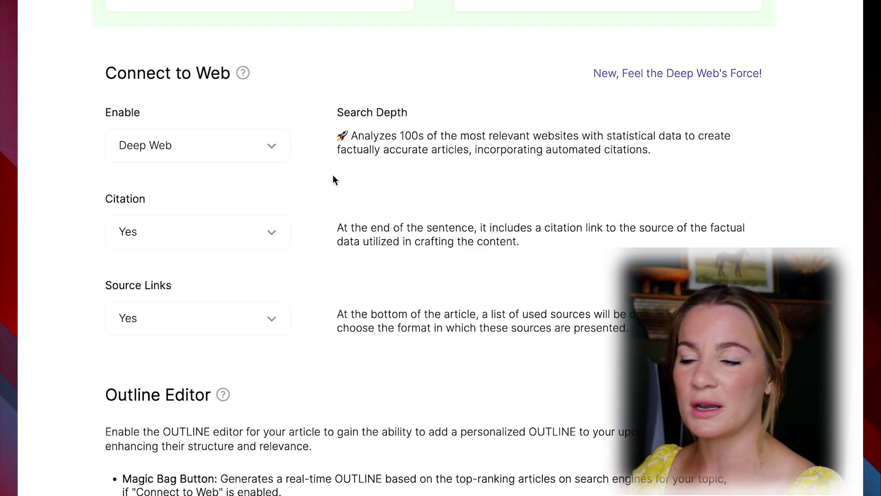
pyautogui.scroll(-6, 161, 280)
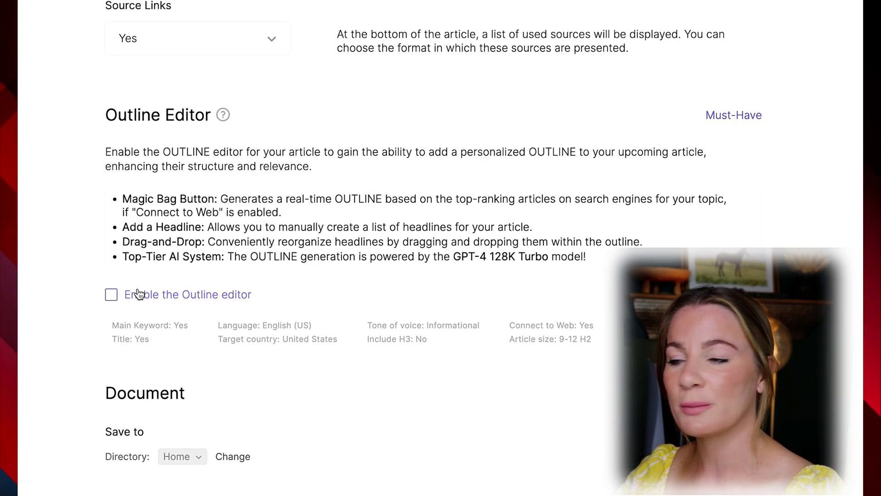
# Tick and untick 'Enable the Outline editor', then scroll back to the top of the form
pyautogui.click(112, 296)
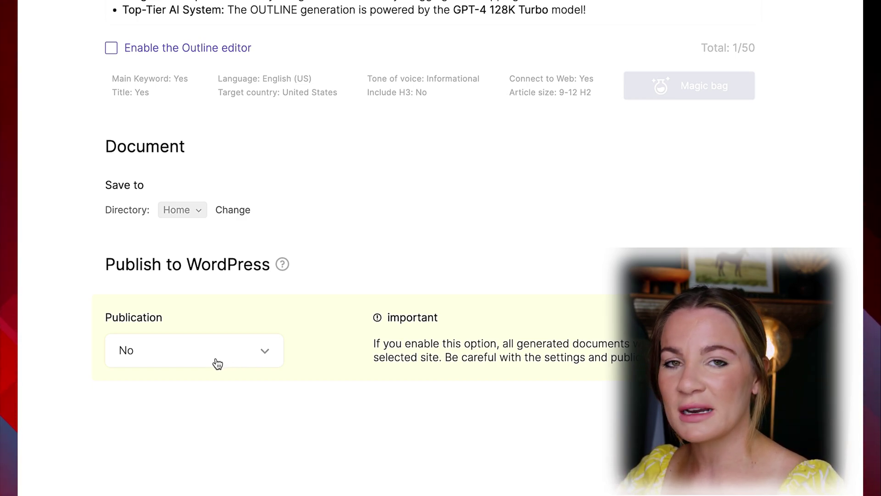
pyautogui.scroll(5, 217, 363)
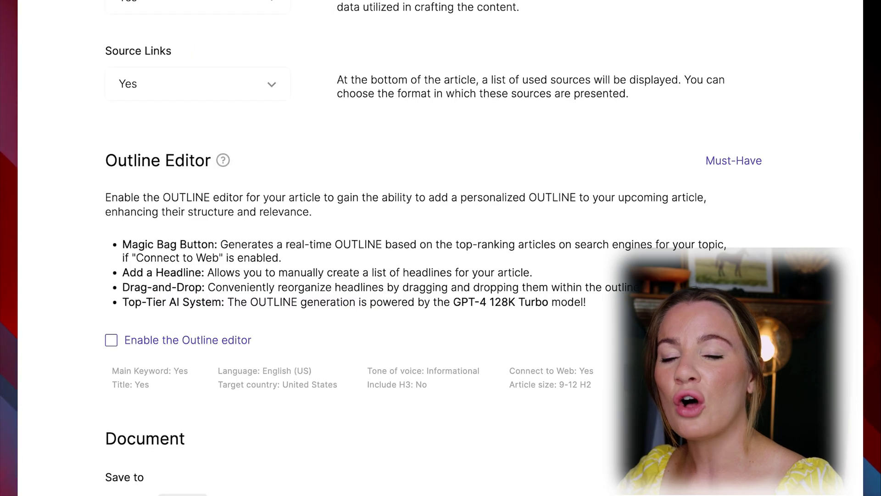
pyautogui.scroll(10, 218, 364)
pyautogui.scroll(15, 218, 364)
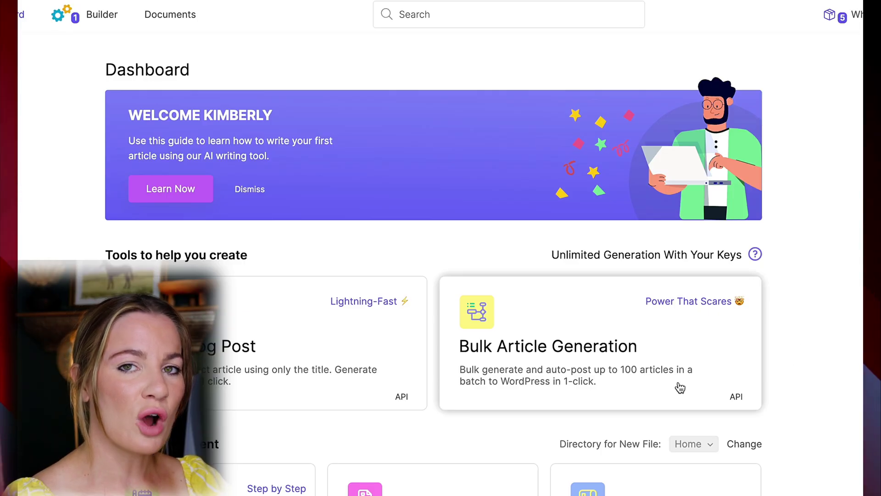
# Open the Bulk Article Generation tool from the Dashboard
pyautogui.click(627, 384)
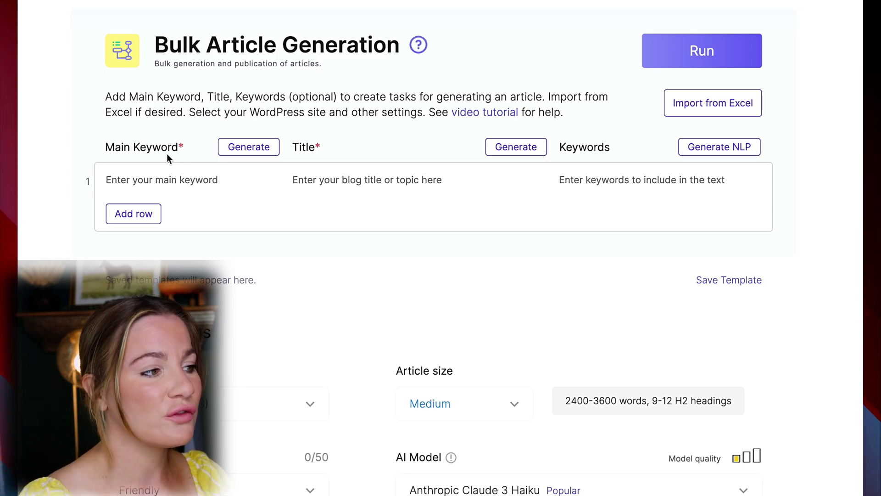
# Enter main keywords 'anxiety' and 'depression', and generate a keyword for a third row
pyautogui.click(207, 180)
pyautogui.write('anxi')
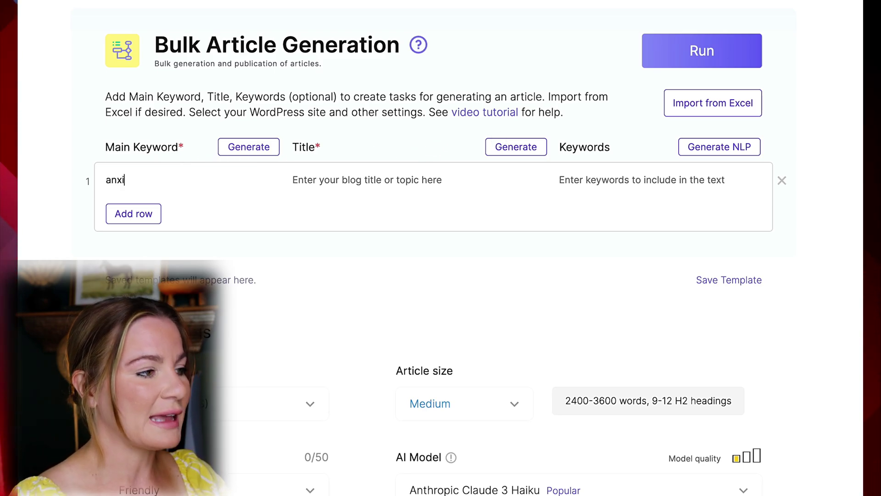
pyautogui.write('ety')
pyautogui.press('Return')
pyautogui.write('depression')
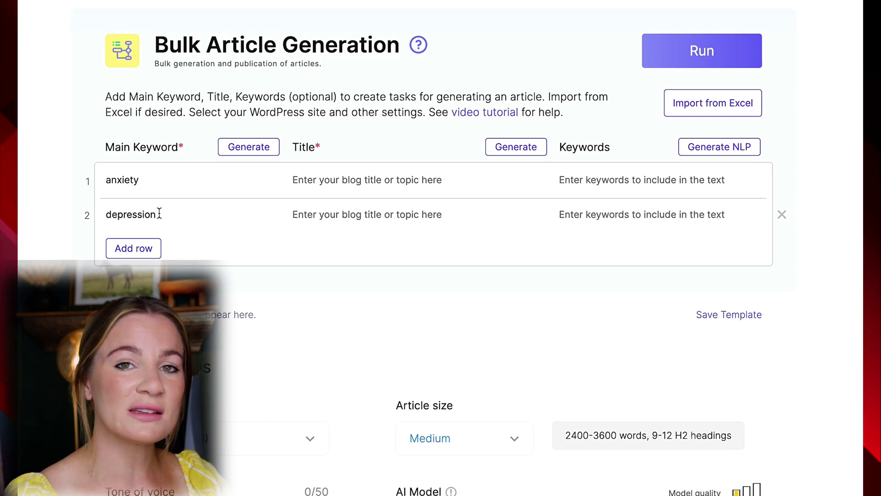
pyautogui.click(136, 252)
pyautogui.click(234, 146)
# Generate titles and NLP keyword lists for all three article rows
pyautogui.click(516, 147)
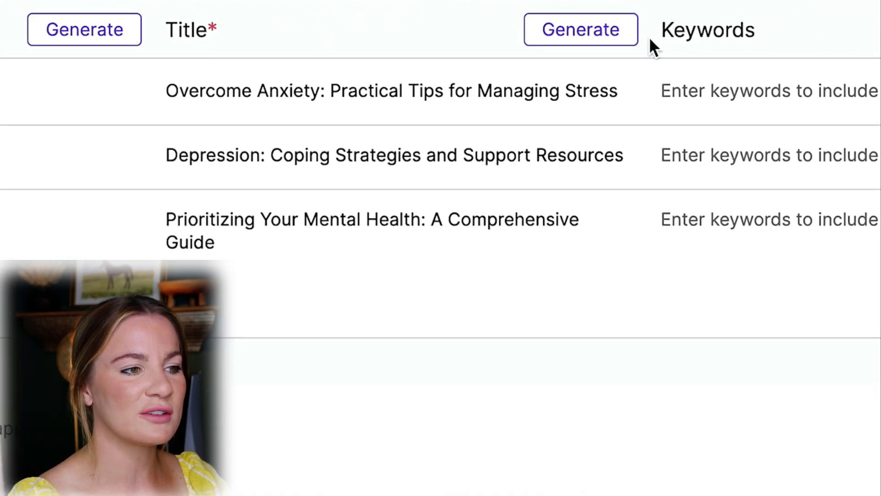
pyautogui.click(632, 35)
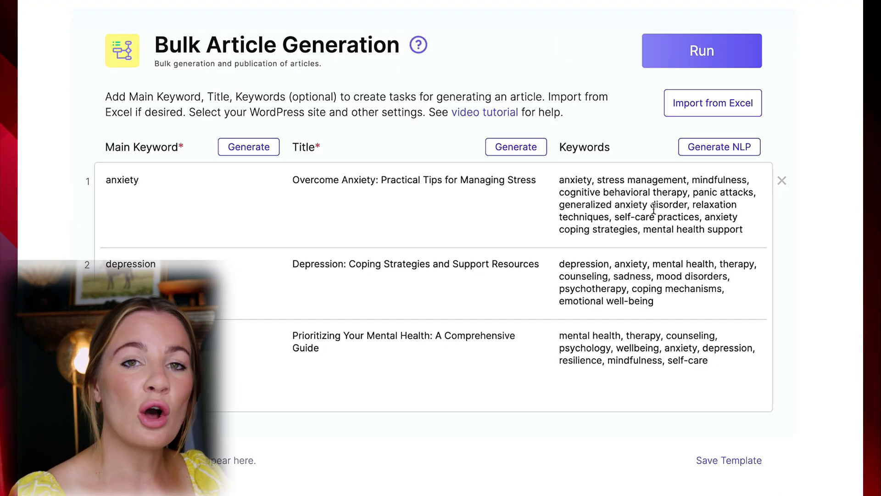
pyautogui.scroll(-1, 654, 209)
pyautogui.scroll(-5, 441, 248)
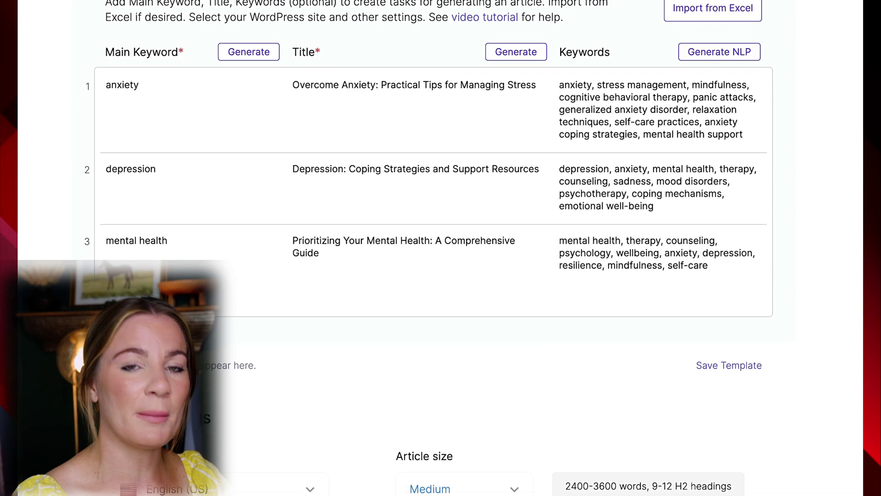
pyautogui.scroll(-2, 441, 248)
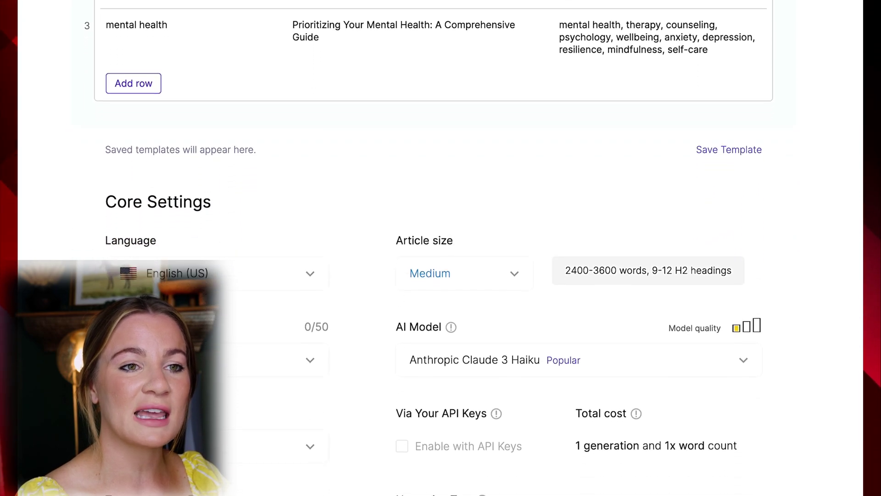
pyautogui.scroll(7, 441, 248)
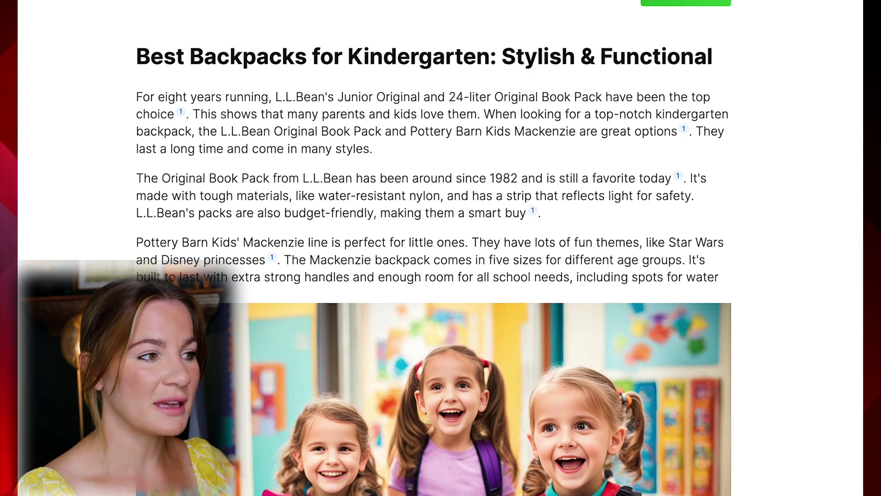
pyautogui.scroll(-2, 434, 276)
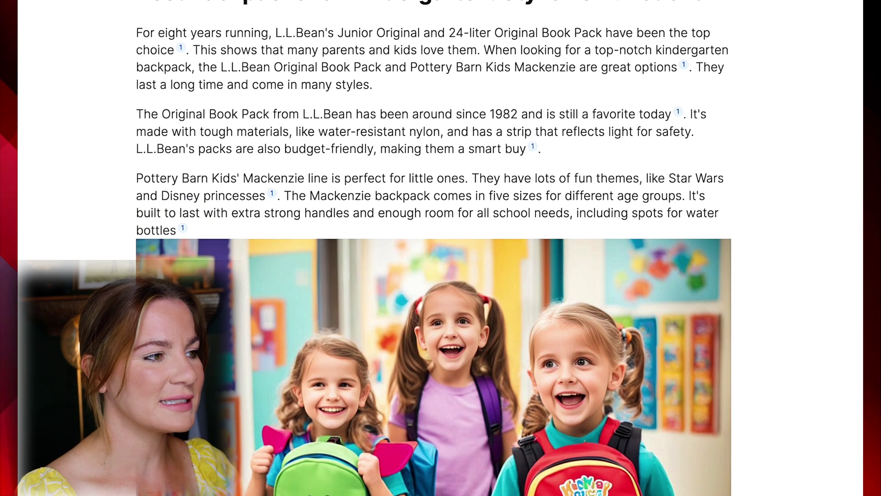
pyautogui.scroll(-1, 433, 275)
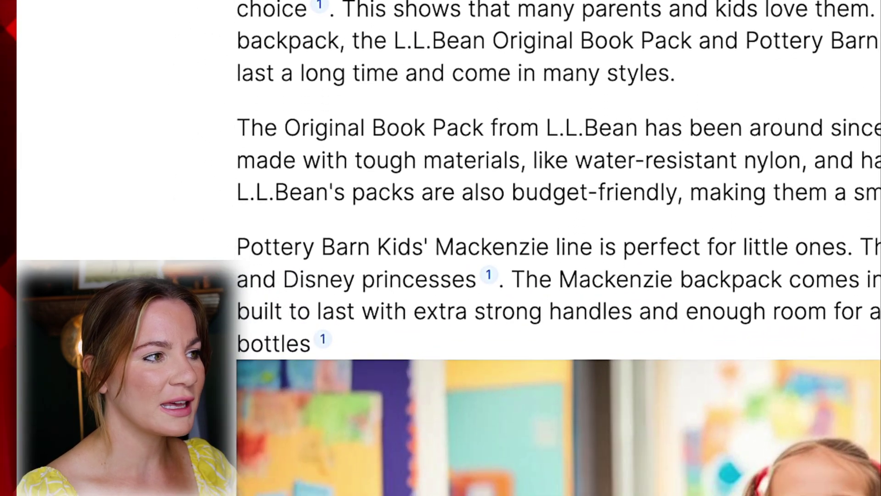
pyautogui.scroll(-1, 542, 275)
pyautogui.scroll(-1, 542, 275)
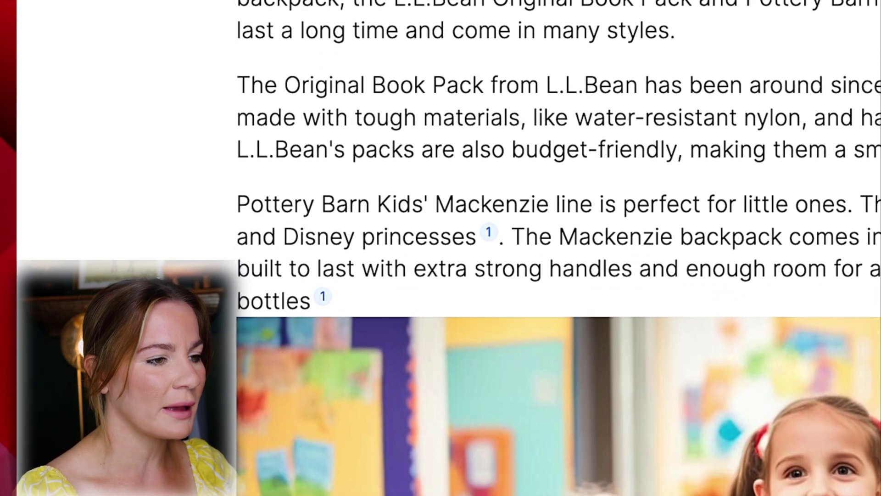
pyautogui.scroll(-1, 559, 248)
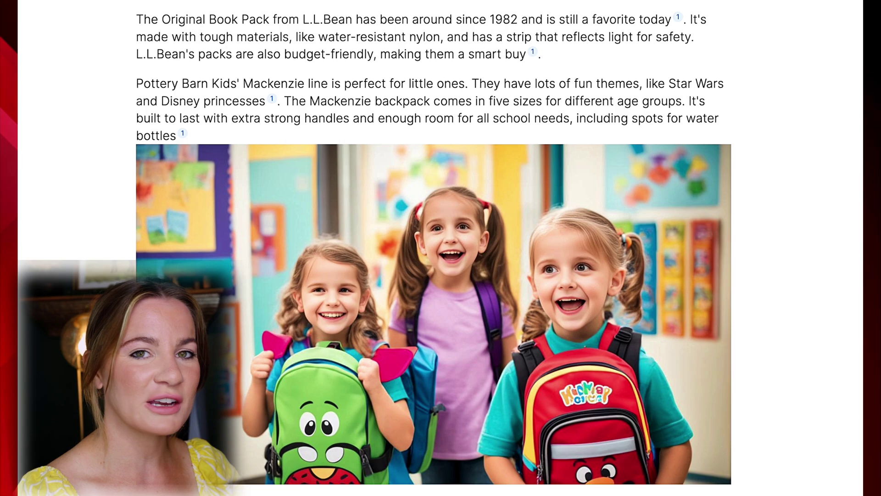
pyautogui.scroll(-1, 434, 248)
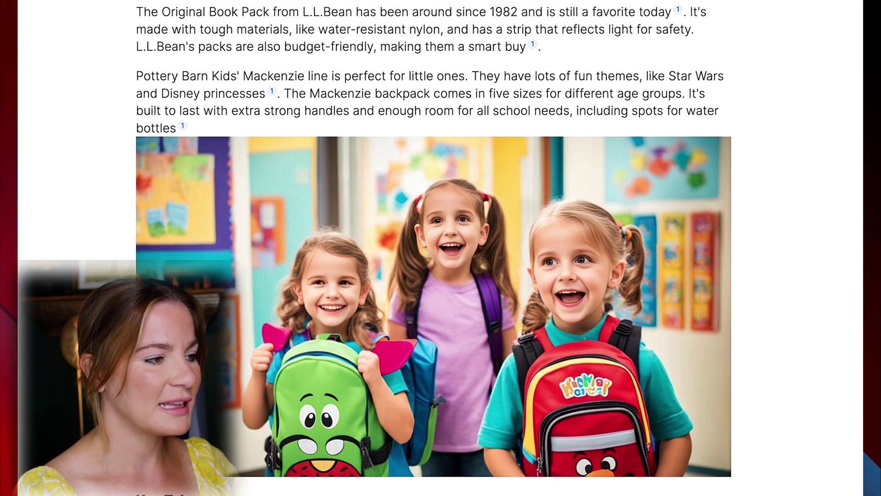
pyautogui.scroll(-10, 434, 248)
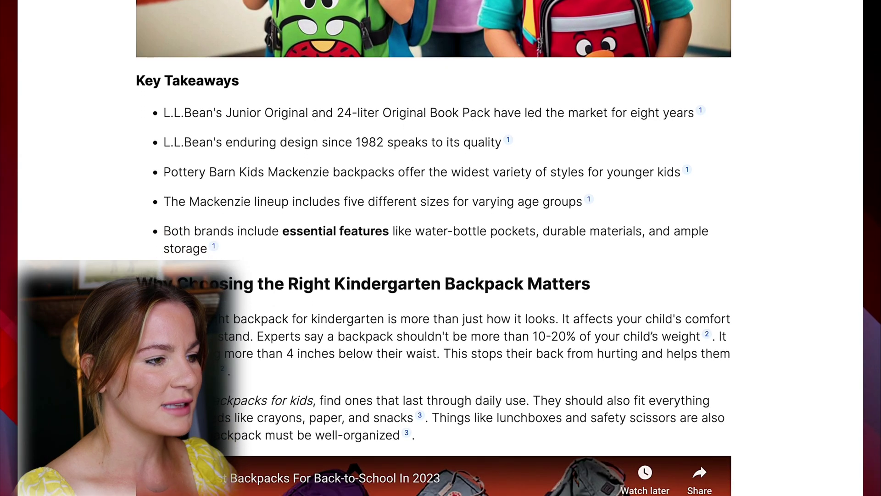
pyautogui.scroll(-4, 434, 247)
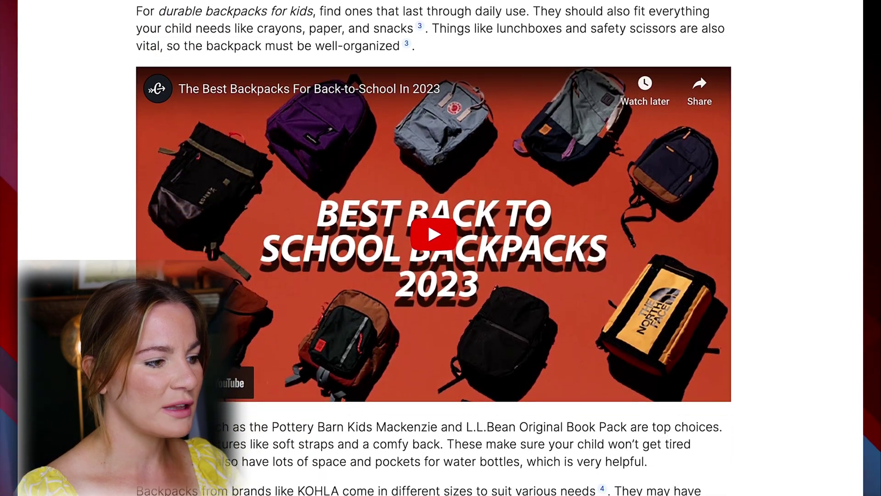
pyautogui.scroll(-10, 434, 248)
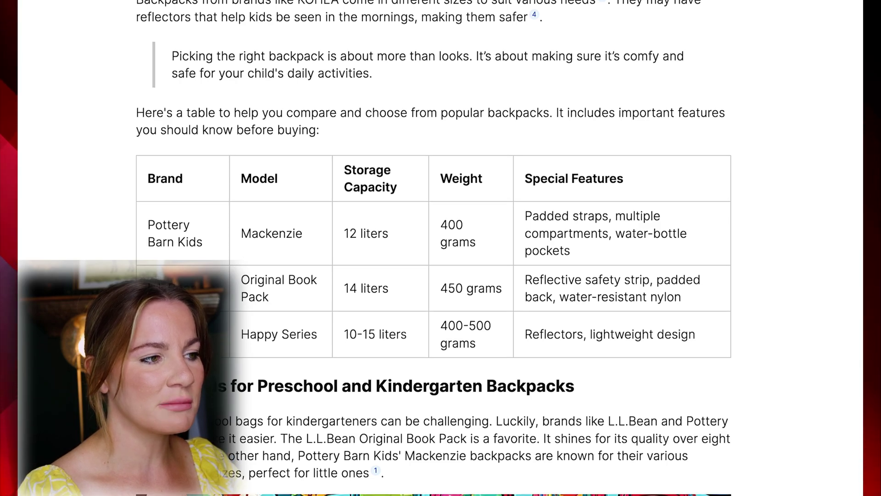
pyautogui.scroll(-1, 434, 248)
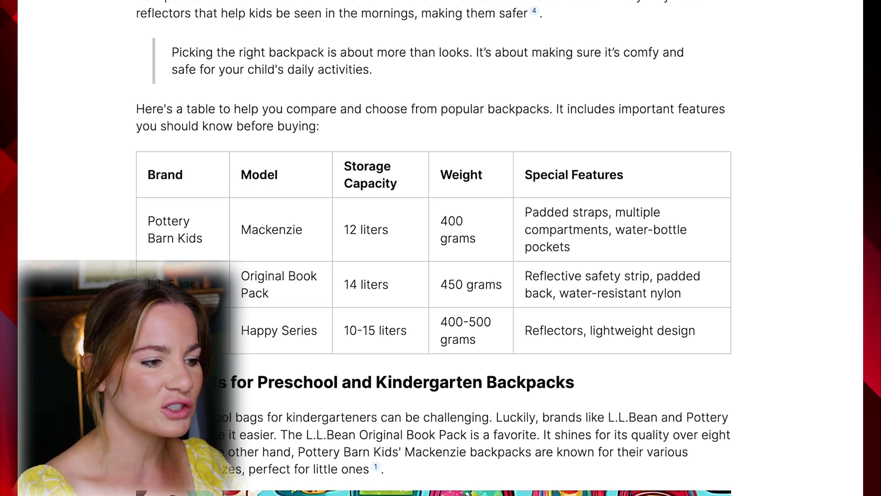
pyautogui.scroll(-6, 434, 248)
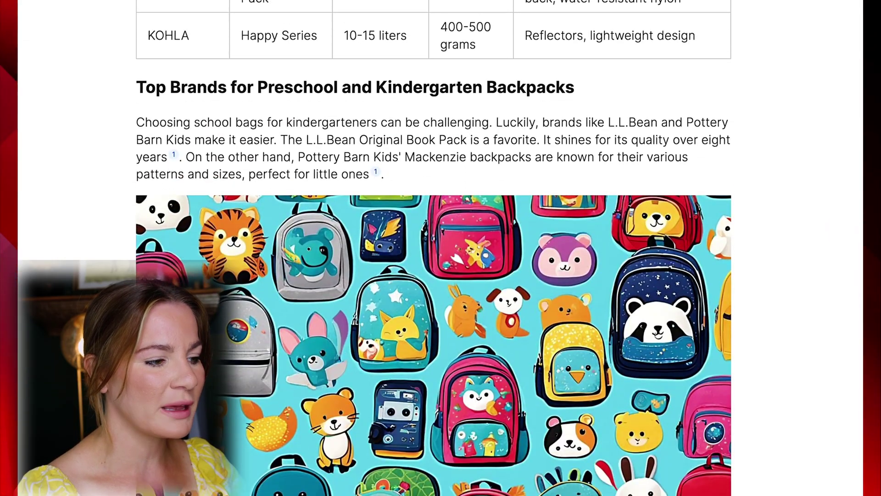
pyautogui.scroll(-12, 434, 248)
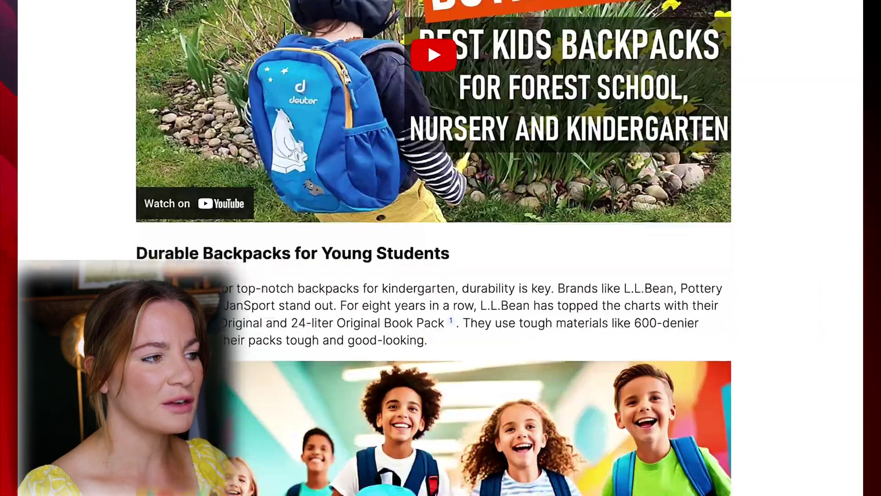
pyautogui.scroll(-20, 434, 248)
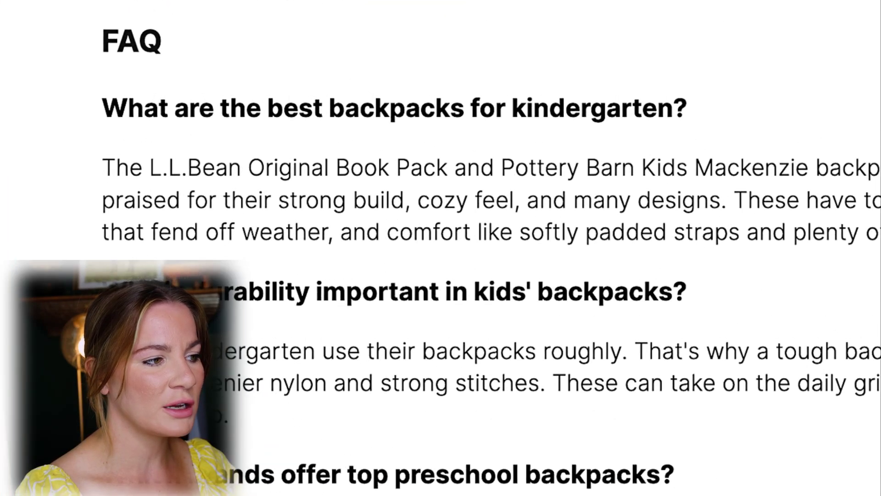
pyautogui.scroll(-3, 492, 248)
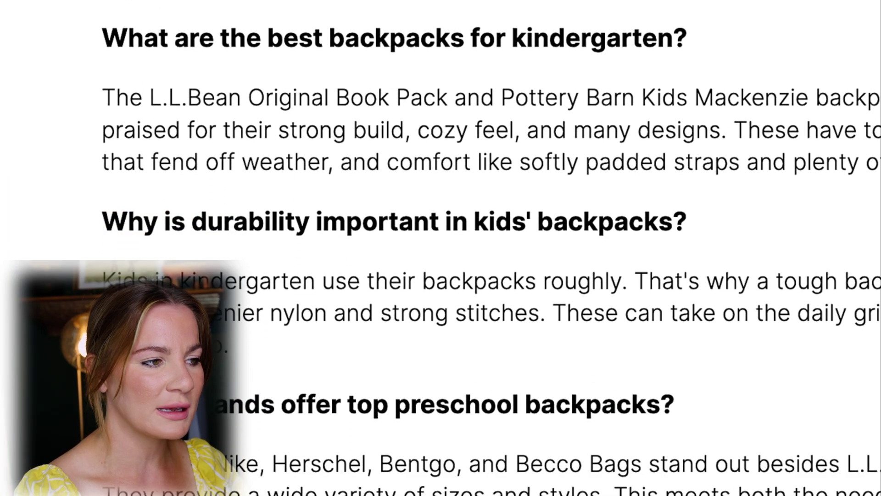
pyautogui.scroll(-2, 492, 247)
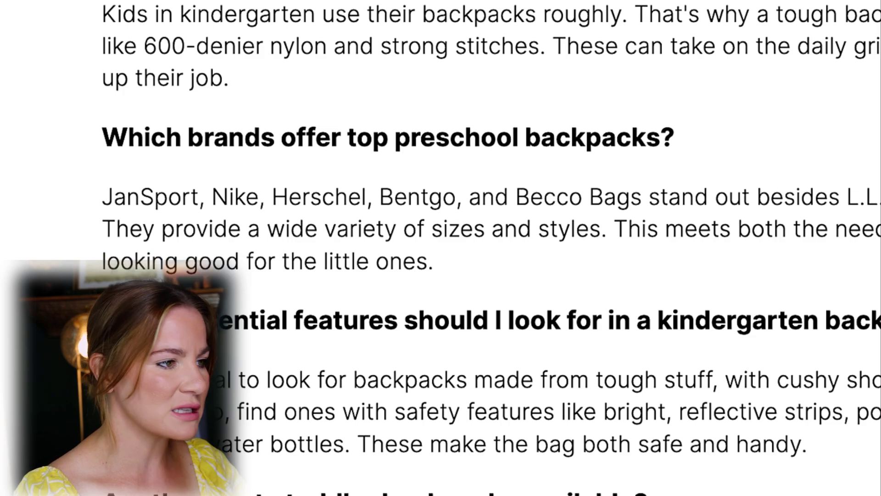
pyautogui.scroll(-3, 491, 248)
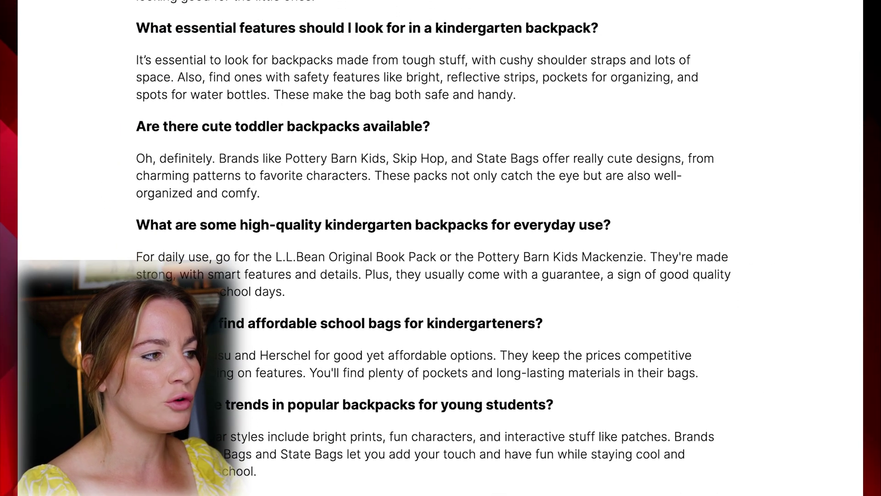
pyautogui.scroll(-3, 491, 248)
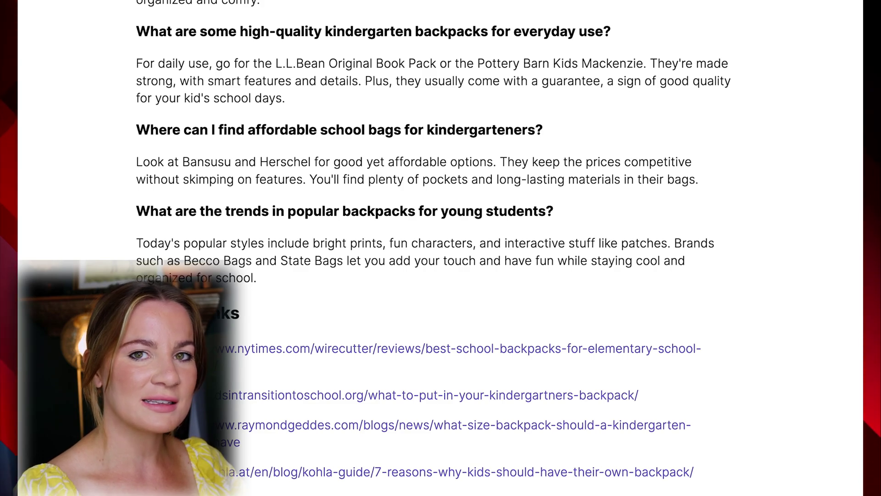
pyautogui.scroll(-3, 491, 248)
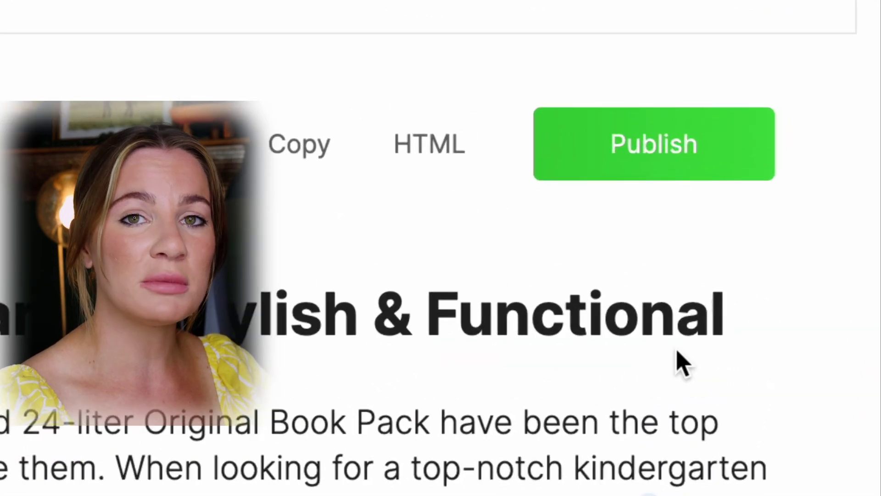
# Start publishing the generated kindergarten backpack article with the Publish button
pyautogui.click(698, 172)
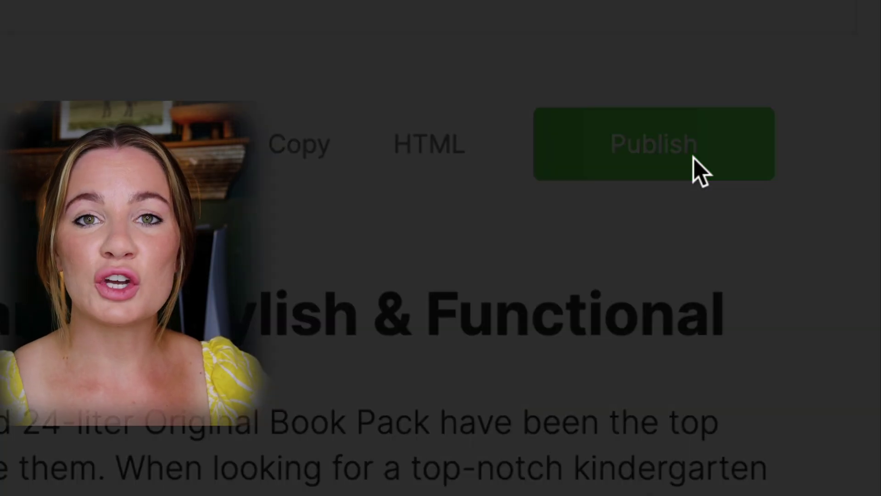